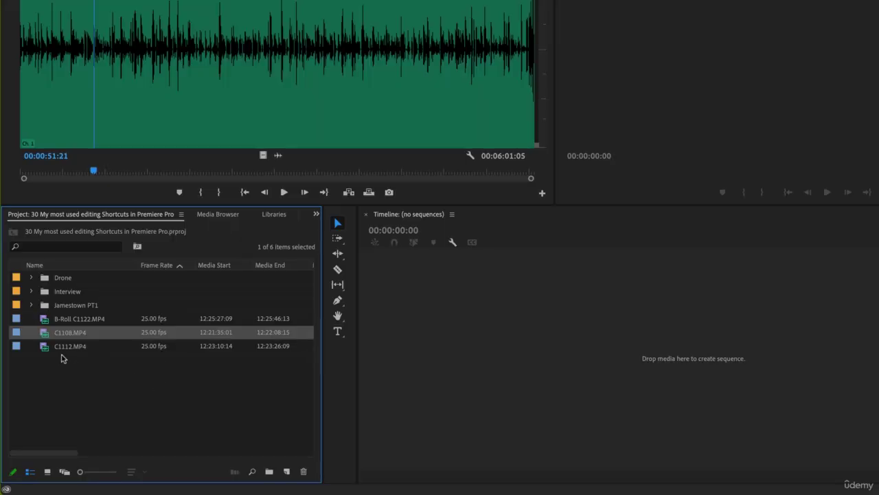
Create a sequence from C1108.MP4 and open the source clip's audio waveform for marking.
drag(44, 335, 536, 351)
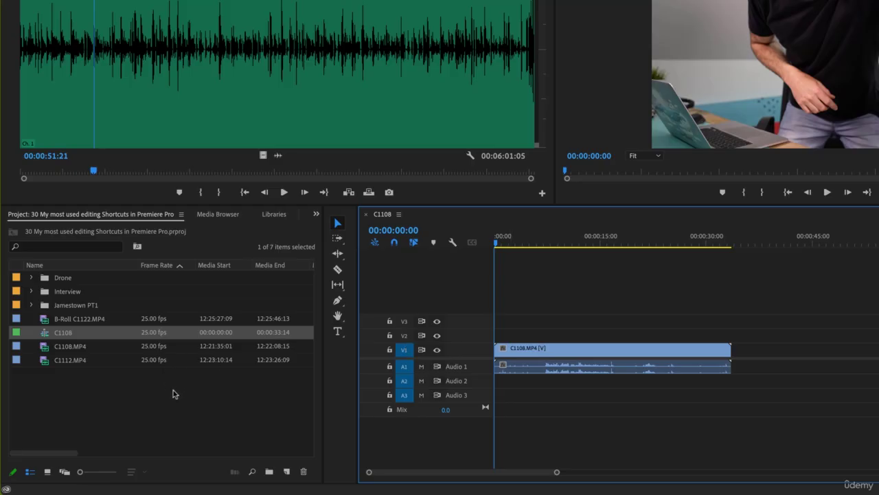
double_click(44, 349)
click(180, 171)
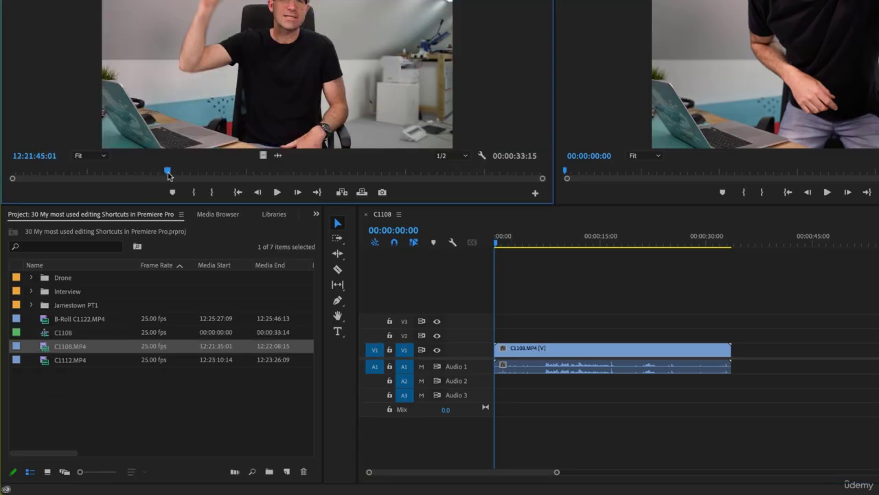
click(277, 155)
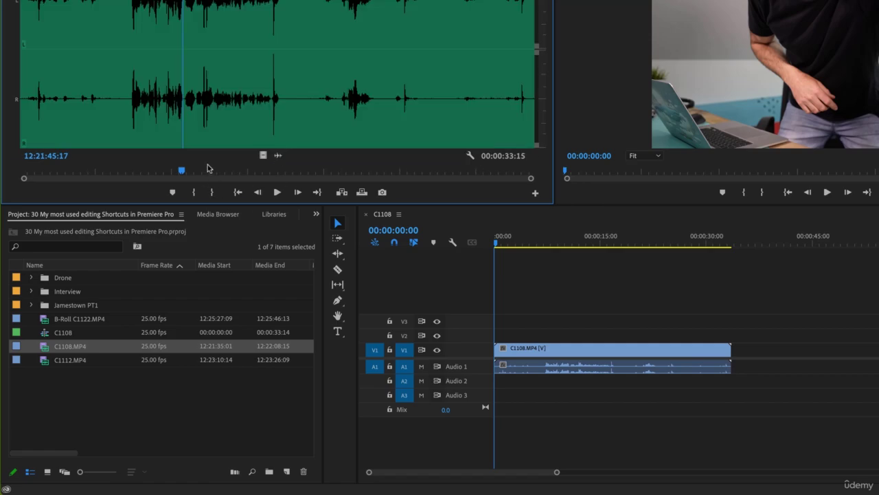
Mark the spoken section of the source clip, about 10 seconds long, with in and out points, ending at 12:21:52:05.
drag(182, 173, 283, 171)
key(i)
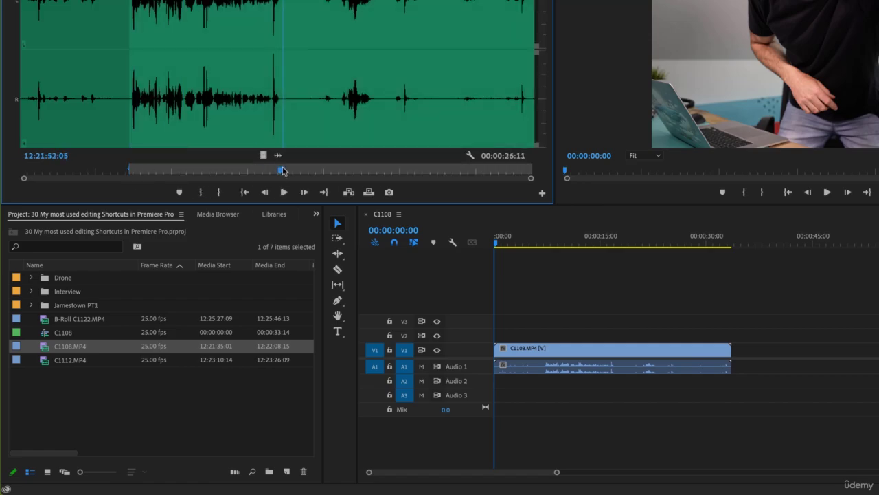
key(o)
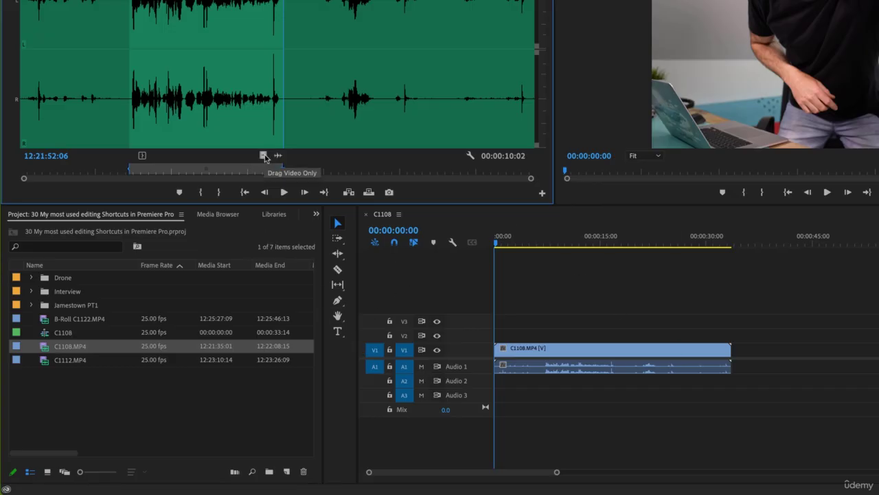
Switch the source back to video, place the marked section after a gap behind the sequence's clip, and delete it again.
click(262, 156)
drag(252, 74, 766, 380)
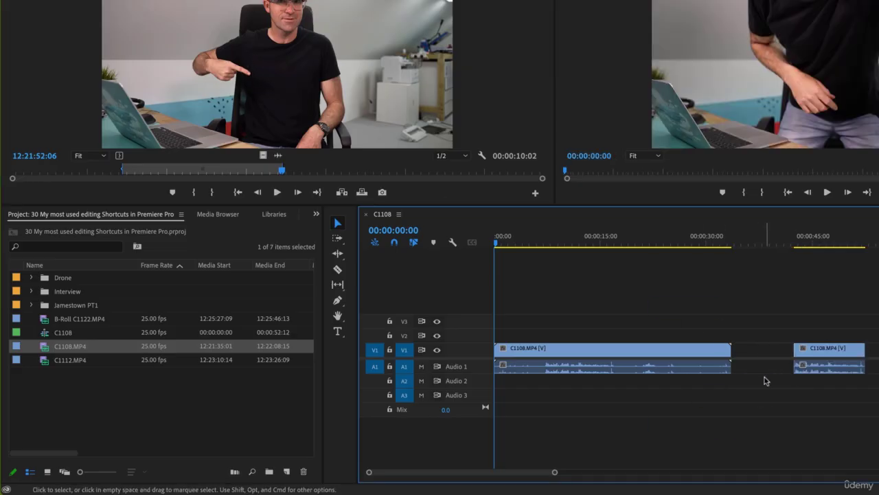
click(822, 348)
key(Delete)
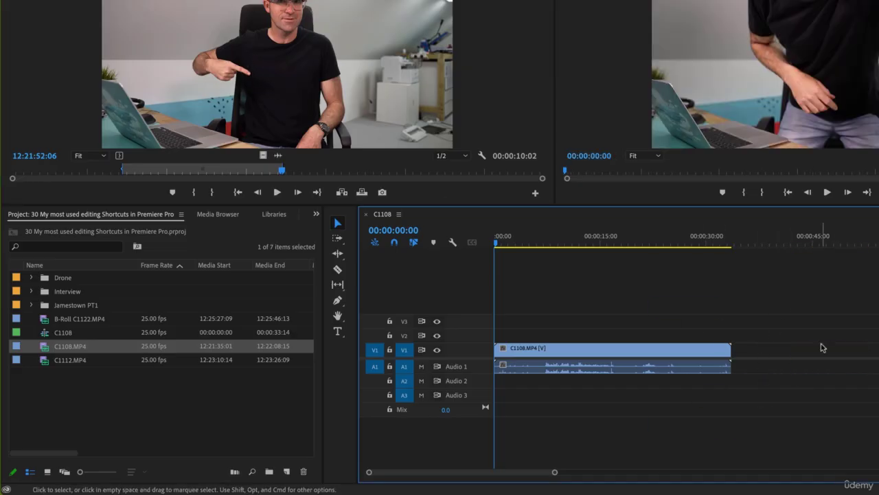
Increase the height of the Audio 1 track to enlarge the clip's waveform.
click(551, 353)
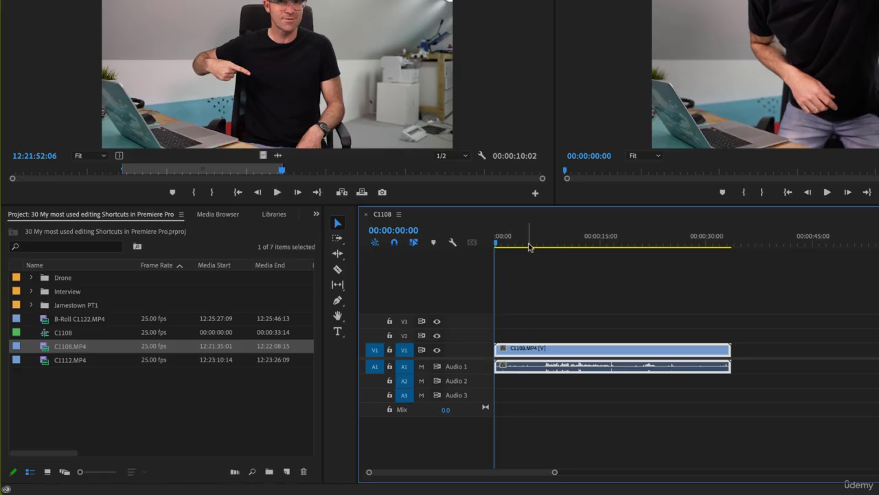
drag(524, 244, 542, 245)
drag(481, 374, 481, 389)
Ripple-trim about 7 seconds off the start of the C1108.MP4 clip, up to where the speech begins.
click(550, 243)
drag(551, 244, 542, 245)
key(q)
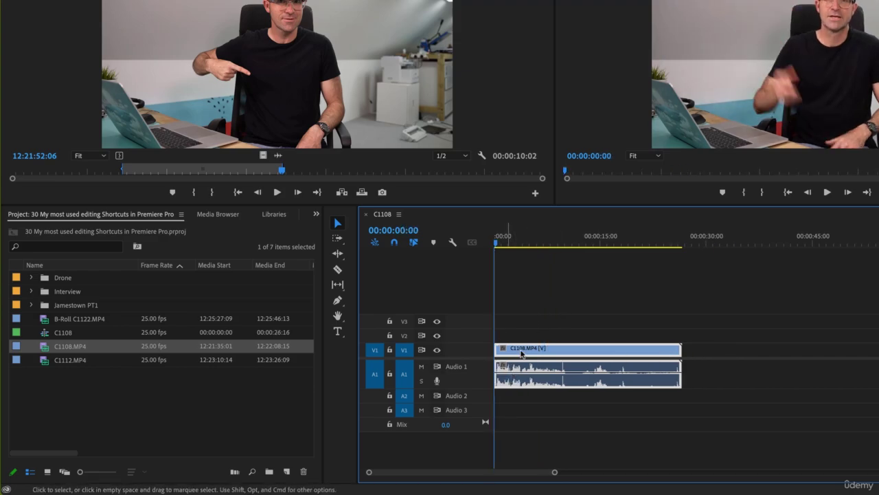
Ripple-trim the end of the C1108.MP4 clip at 00:00:10:05, and undo both the start and end trims.
click(563, 244)
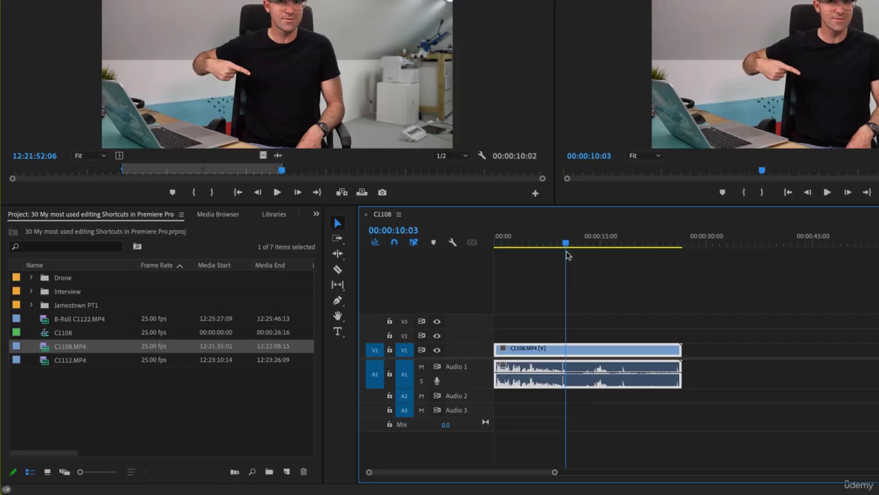
click(565, 250)
key(w)
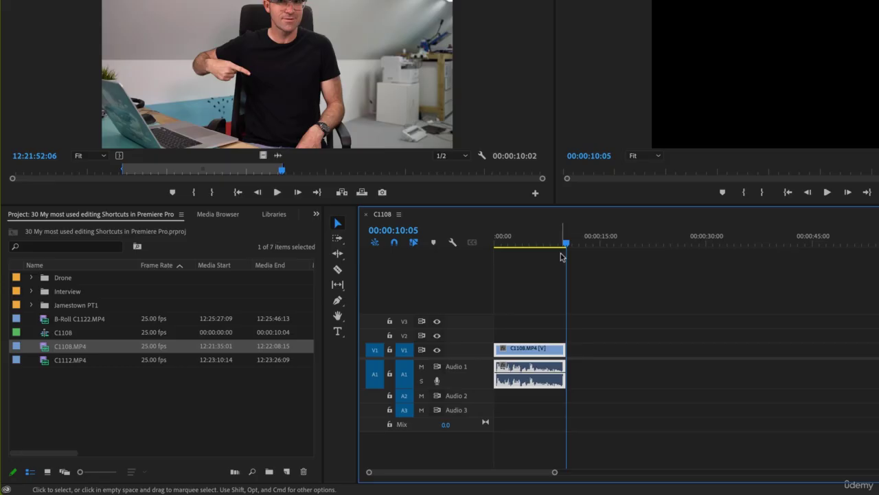
key(super+z)
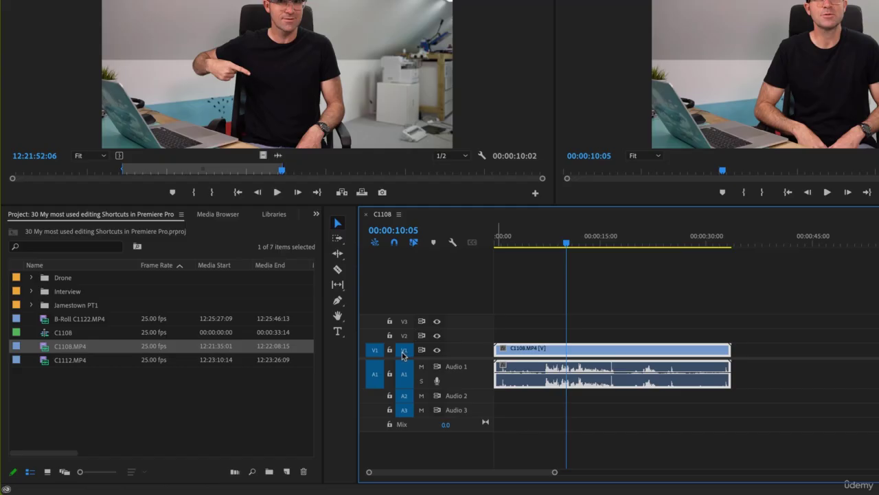
Cut the C1108.MP4 clip with the Razor Tool at about 7 and 17 seconds, around the speech, and delete the last piece.
click(339, 271)
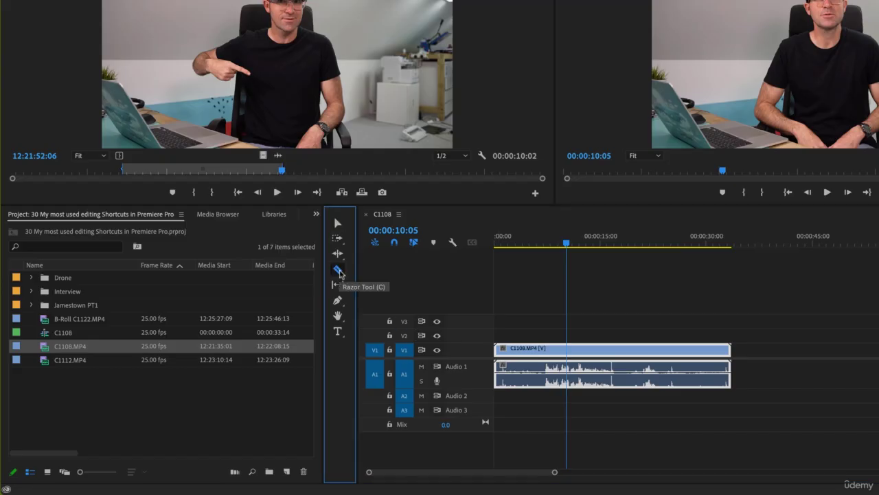
click(545, 370)
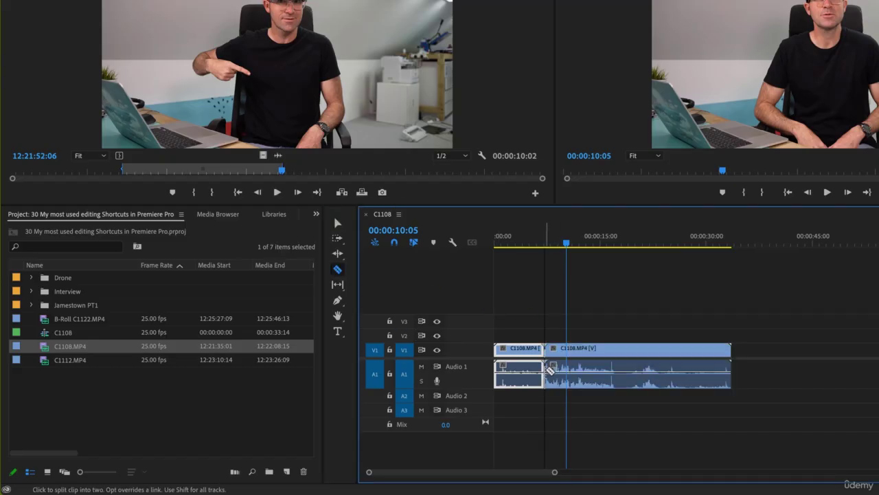
click(617, 371)
key(v)
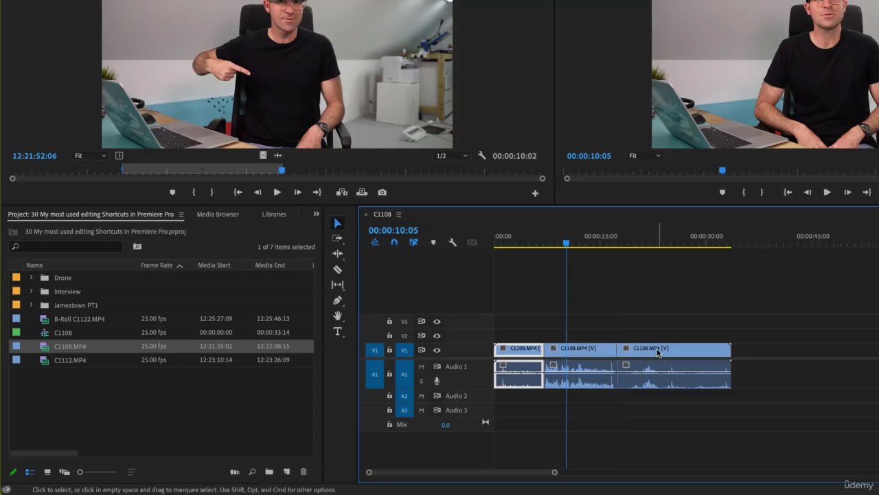
click(659, 353)
key(Delete)
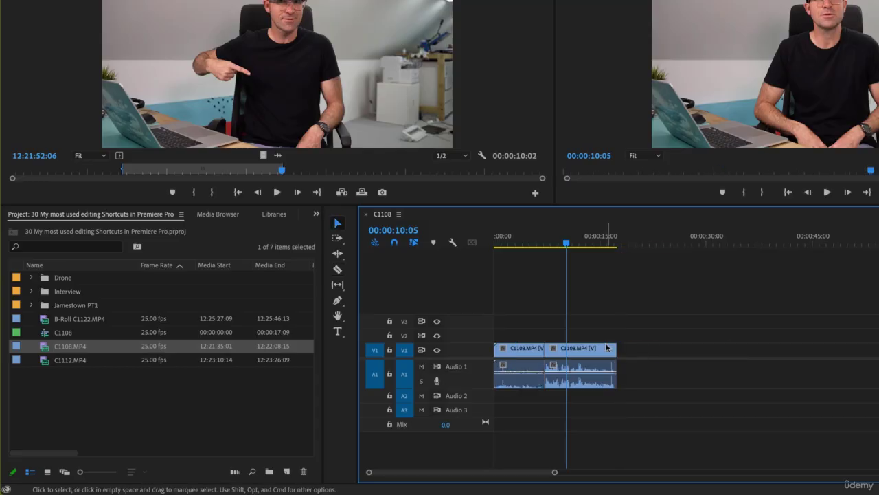
Delete the first piece of the cut clip without closing the gap, and undo that deletion.
click(529, 349)
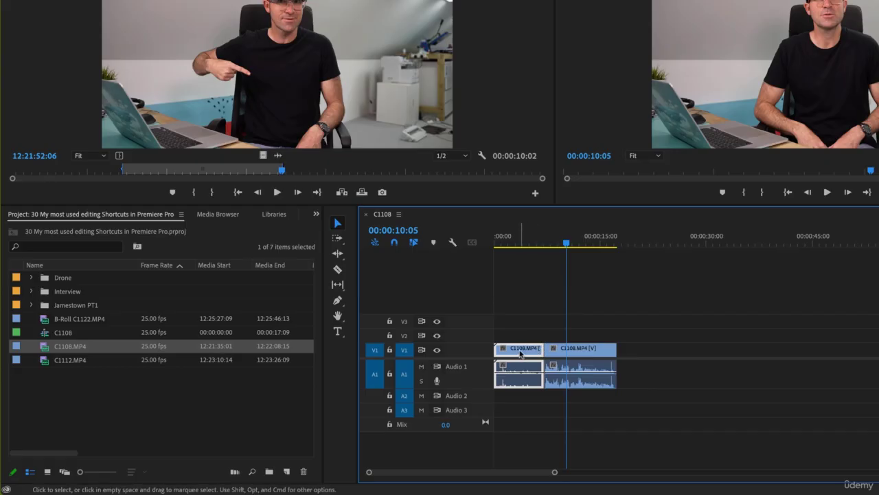
key(Delete)
key(super+z)
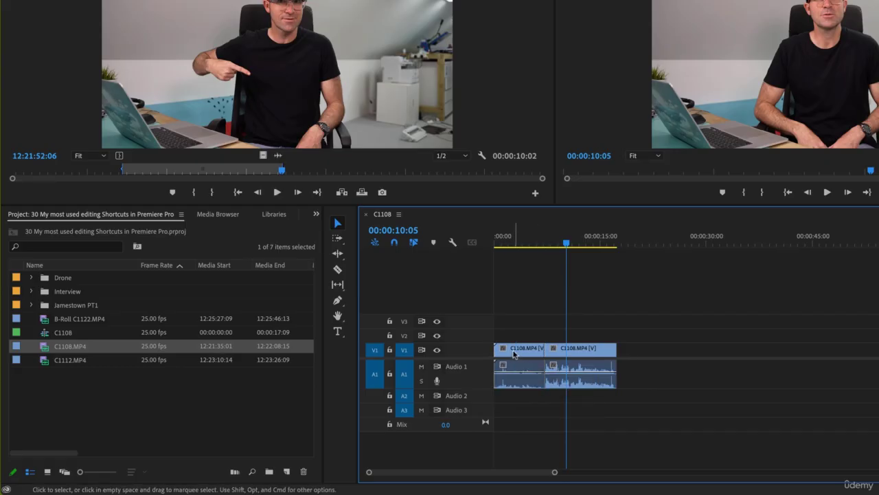
Ripple-delete the first piece so the spoken section moves to the sequence start.
click(515, 354)
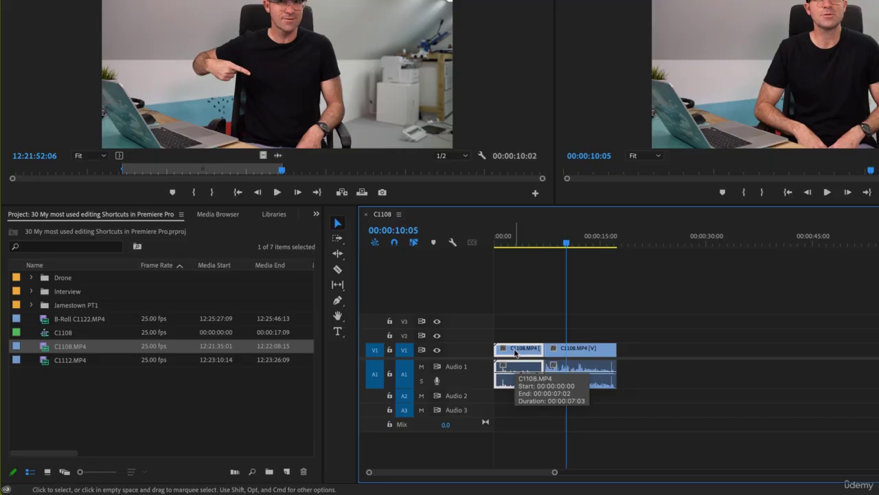
key(shift+Delete)
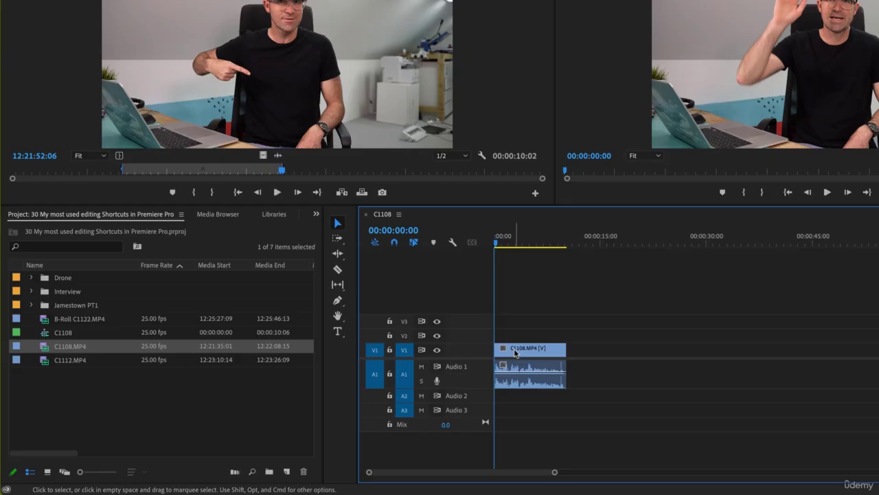
Extend the end of the C1108.MP4 clip to the playhead at 00:00:10:24.
click(556, 243)
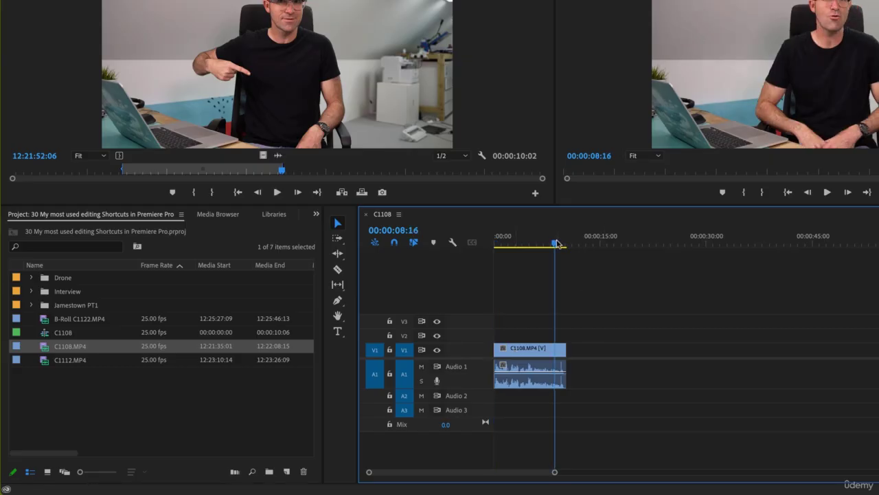
drag(557, 243, 558, 243)
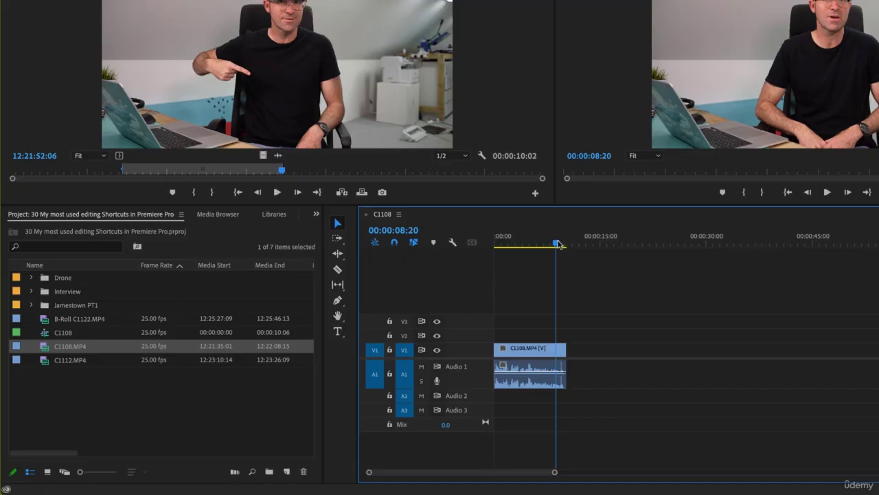
key(equal)
key(equal)
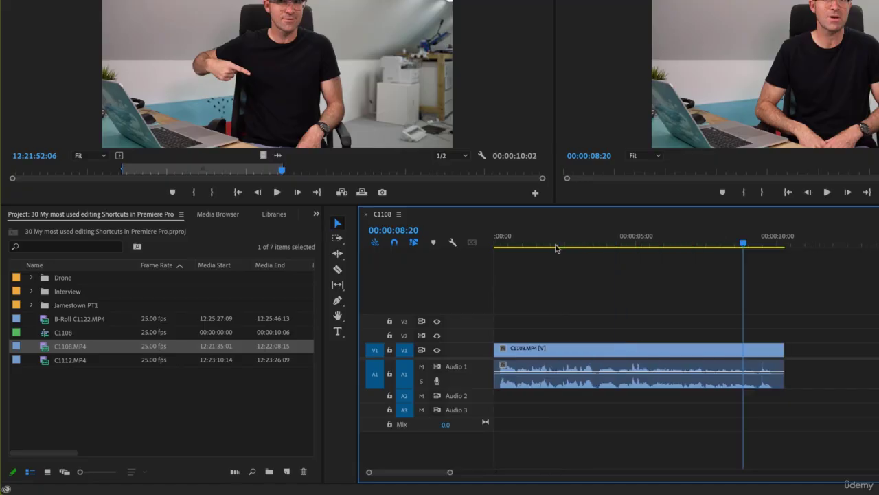
scroll(826, 383, right, 5)
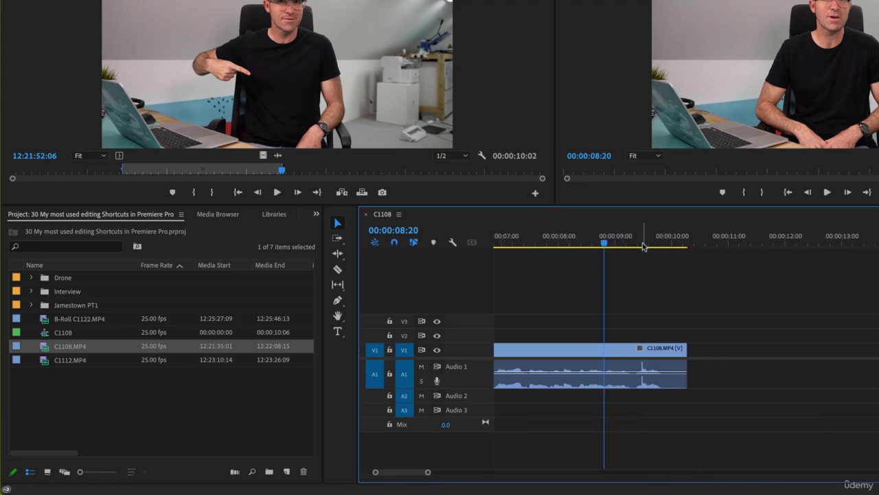
drag(646, 244, 726, 257)
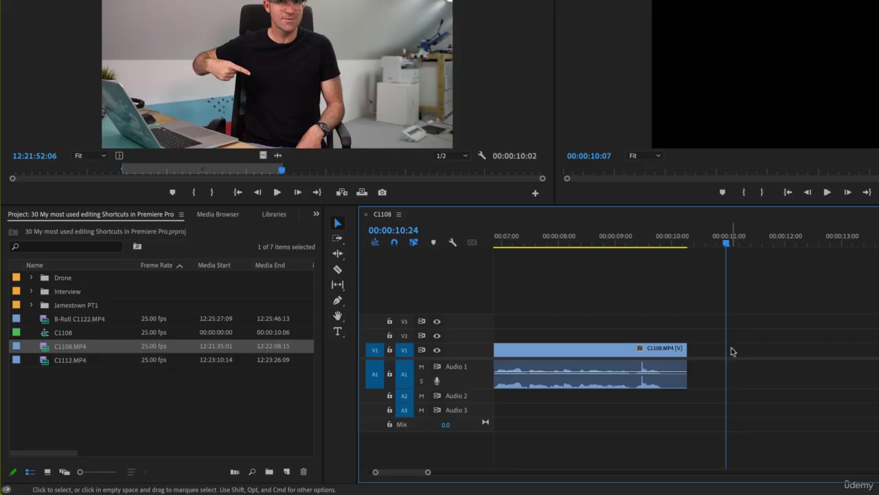
click(685, 352)
key(e)
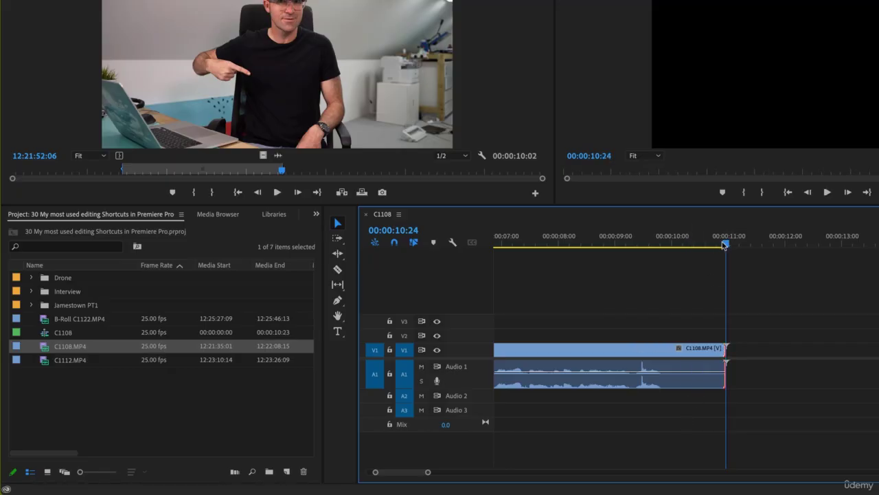
Place B-Roll C1122.MP4 after a small gap behind the C1108.MP4 clip, starting at 00:00:11:15, and fit the whole sequence in view.
drag(726, 246, 711, 251)
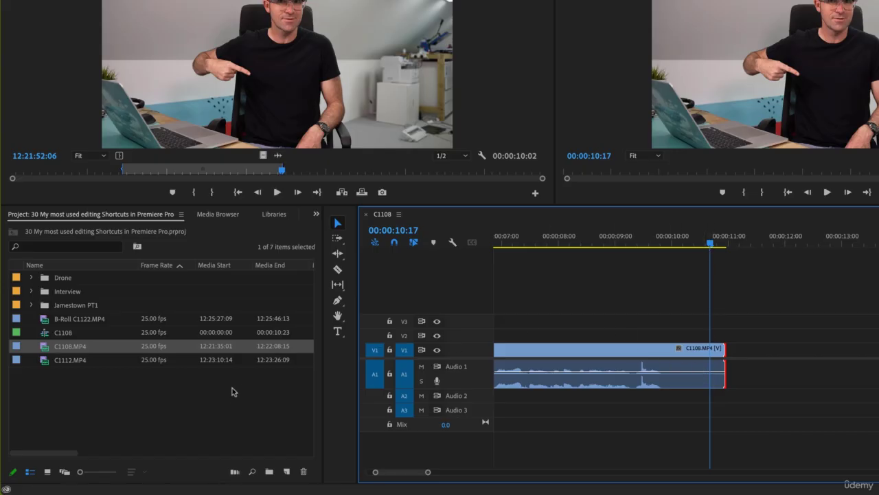
drag(79, 319, 835, 365)
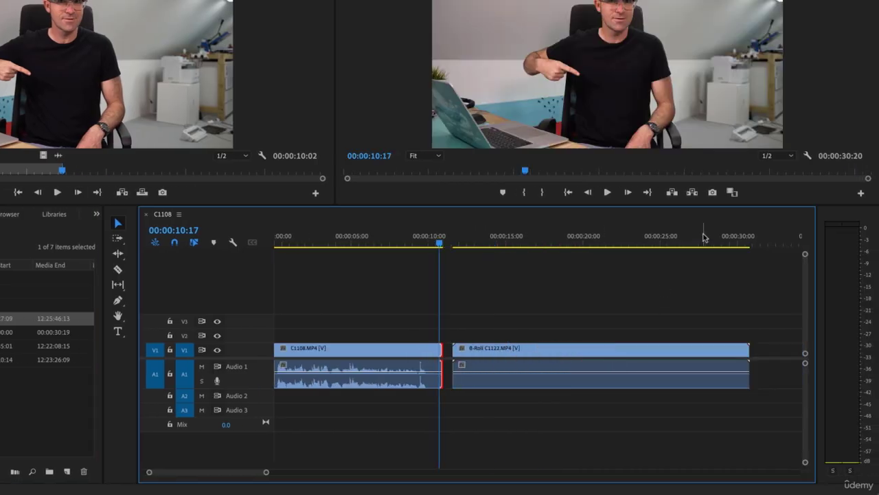
key(backslash)
Try to extend the end of the B-Roll clip to the playhead at 00:00:31:18.
drag(702, 239, 750, 256)
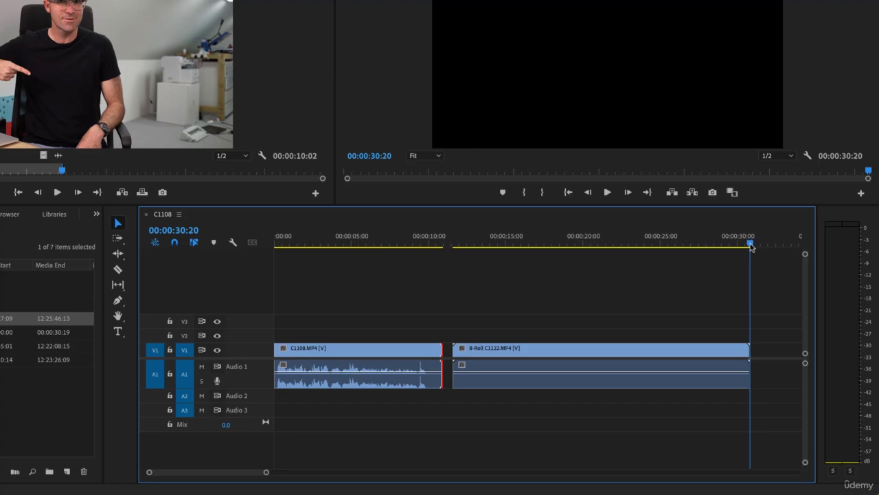
drag(751, 246, 764, 245)
click(750, 351)
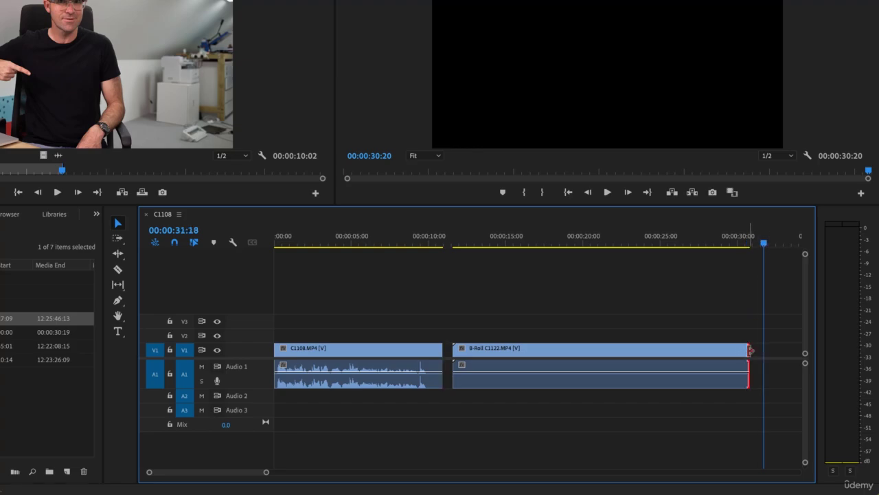
key(alt+Right)
Shorten the end of the B-Roll clip to 00:00:27:18 and extend it to the playhead at 00:00:28:10.
drag(745, 350, 699, 351)
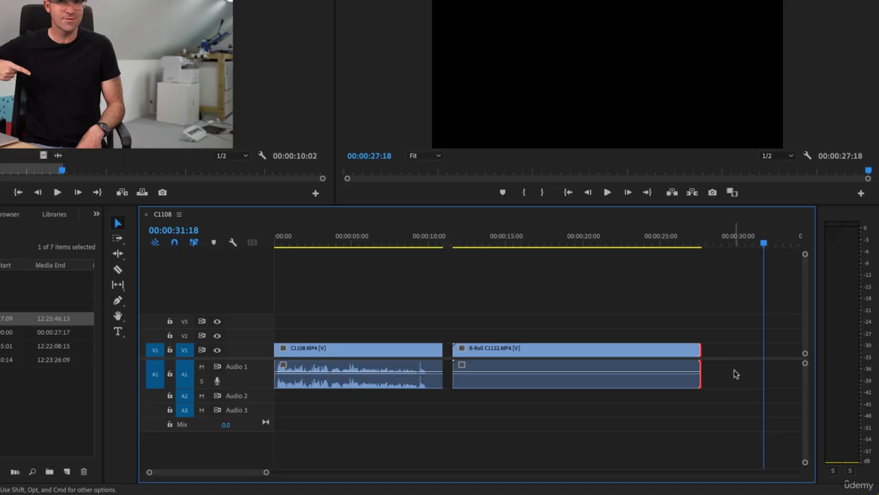
drag(729, 236, 713, 236)
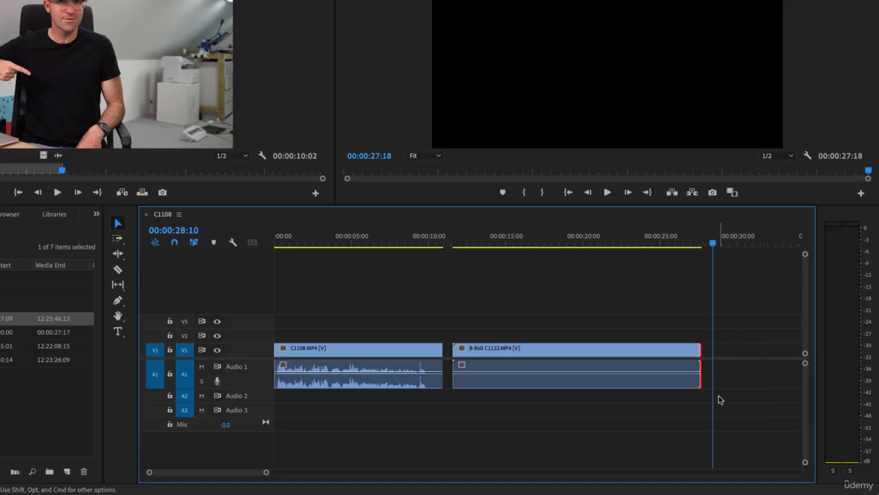
key(e)
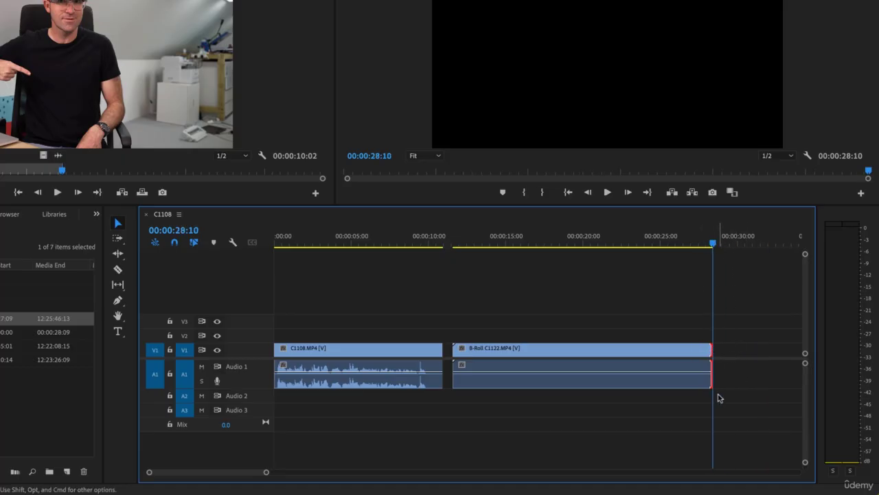
Delete the B-Roll C1122.MP4 clip from the sequence.
click(646, 353)
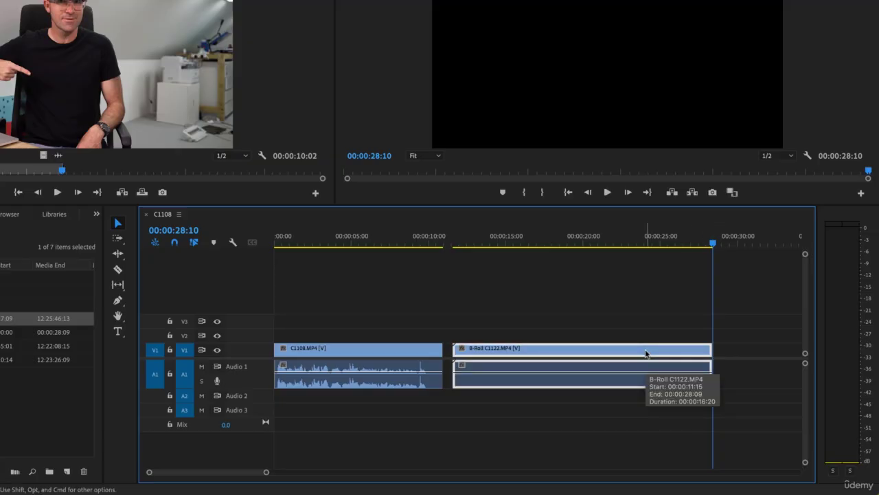
key(Delete)
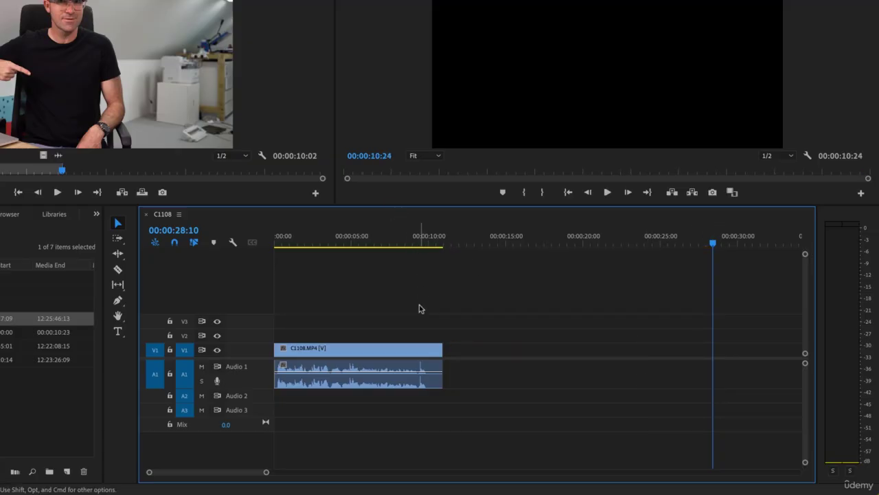
Undo the earlier edits until the full, uncut C1108.MP4 clip is back and move the playhead to 00:00:07:05.
key(super+z)
key(super+z)
key(super+z)
key(super+z)
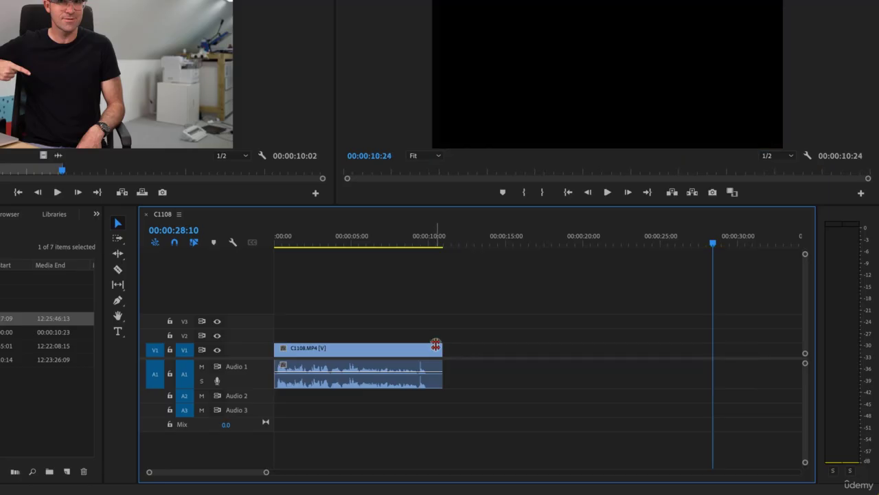
key(super+z)
key(super+z)
key(super+z)
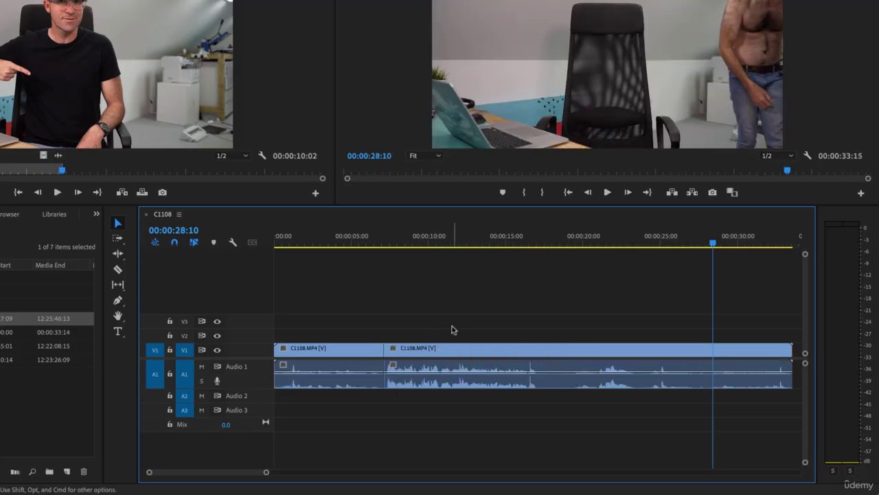
drag(442, 246, 386, 248)
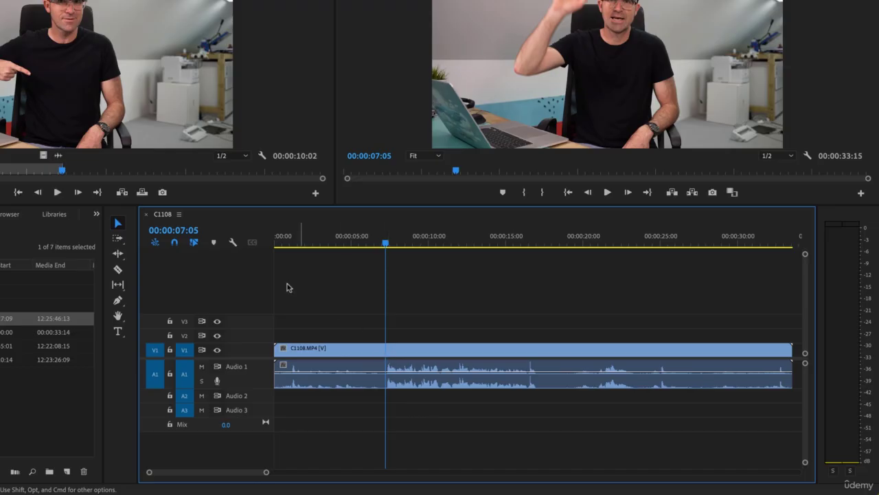
Try cutting the C1108.MP4 clip at the playhead with the Razor tool and undo the cut.
click(117, 268)
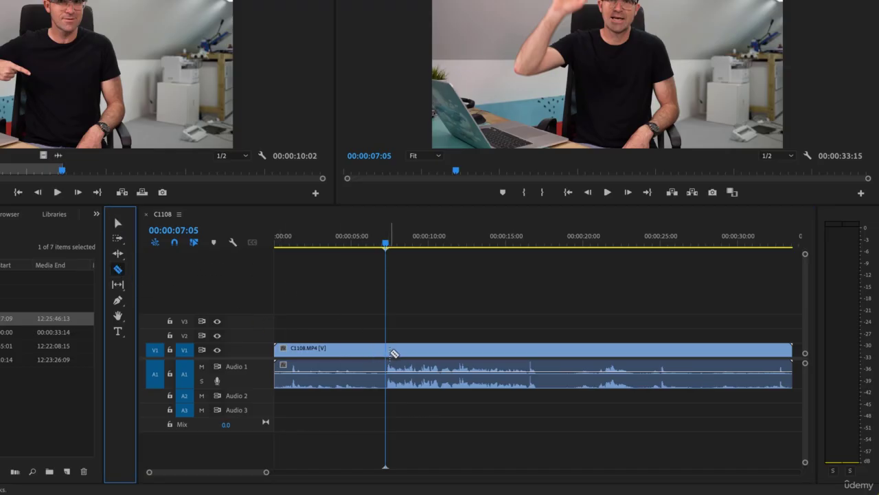
click(386, 349)
key(super+z)
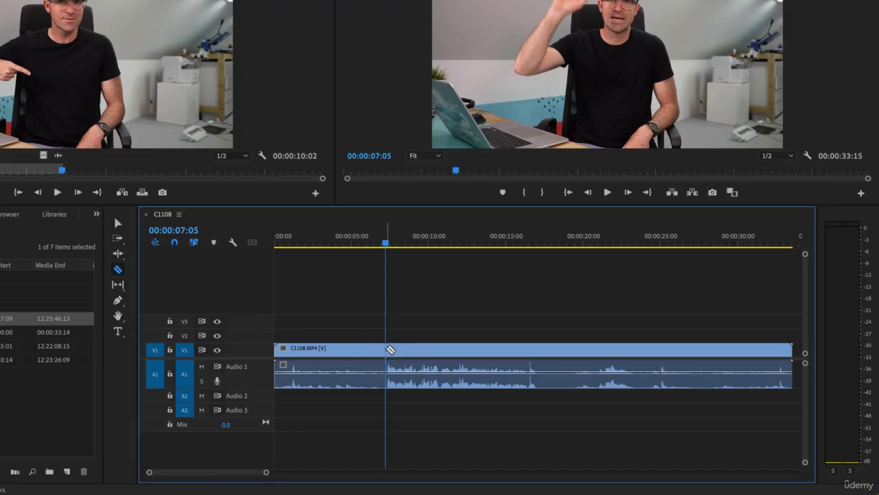
Return to the Selection tool and split the C1108.MP4 clip at the playhead at 00:00:07:05.
key(v)
key(shift+k)
key(space)
key(ctrl+k)
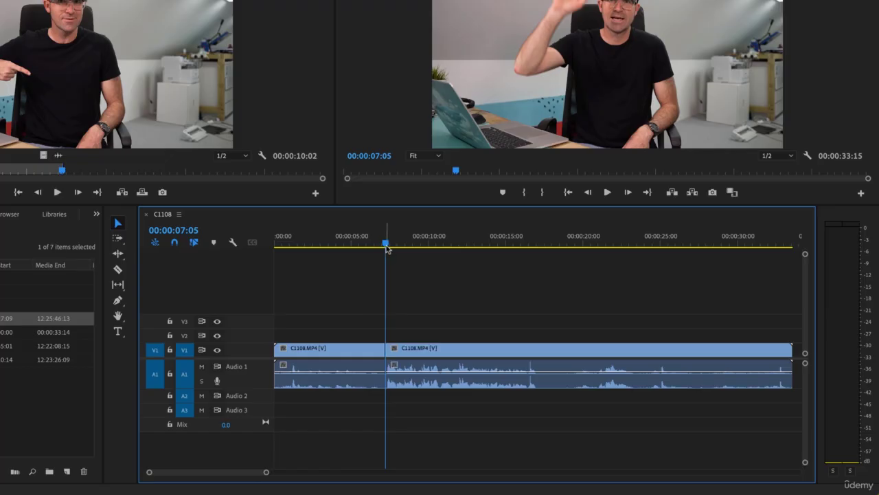
key(shift+k)
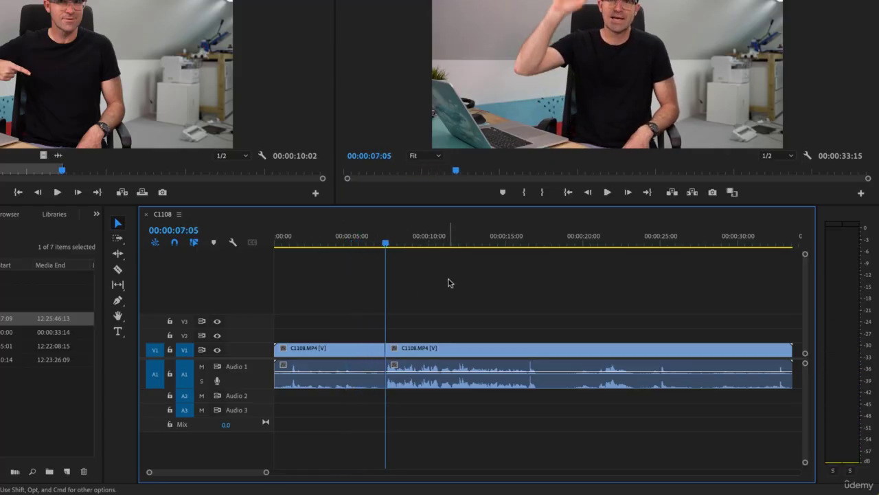
Split the second C1108.MP4 piece at 00:00:16:24, where the speech ends.
drag(420, 242, 537, 249)
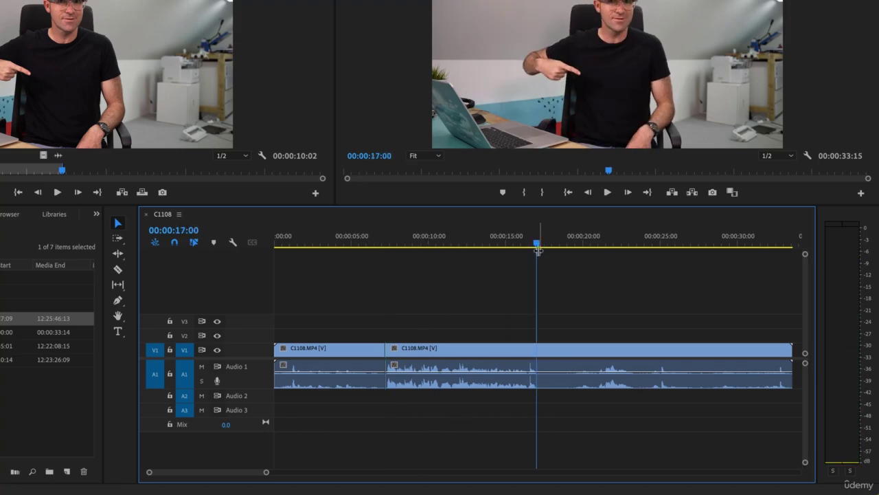
key(Left)
key(ctrl+k)
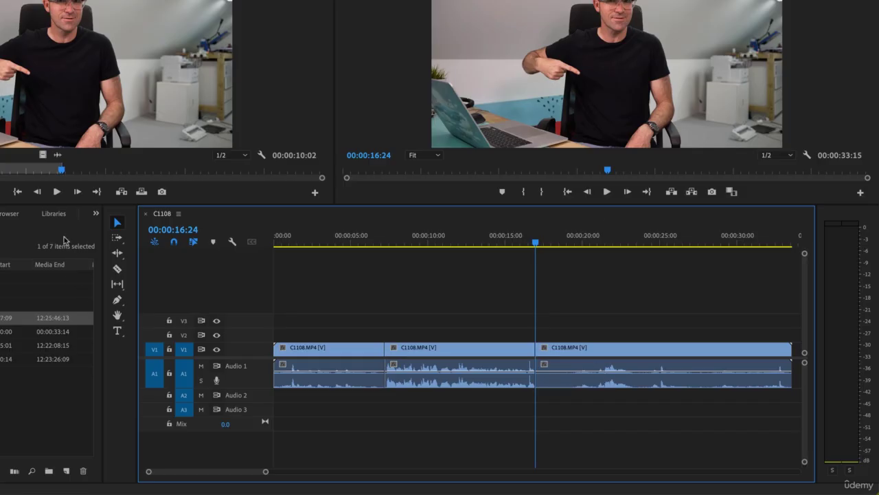
Delete the last C1108.MP4 piece and ripple delete the first one so the middle piece starts the sequence.
click(566, 355)
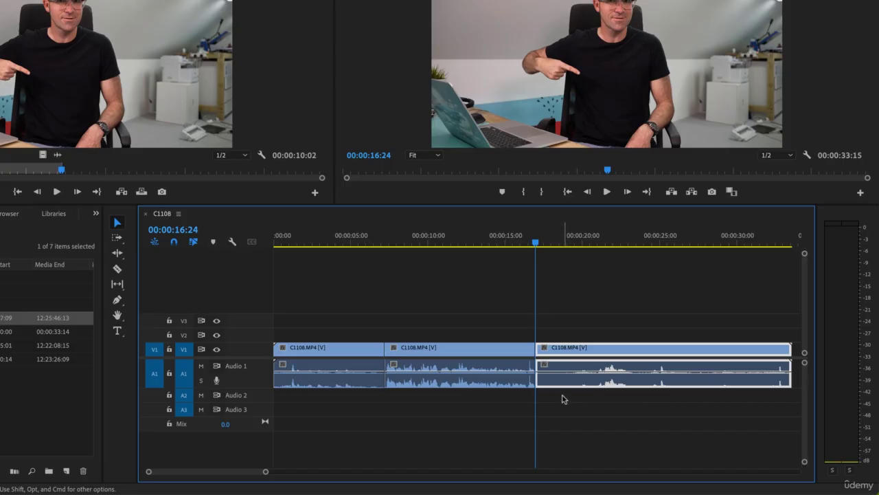
key(Delete)
click(354, 352)
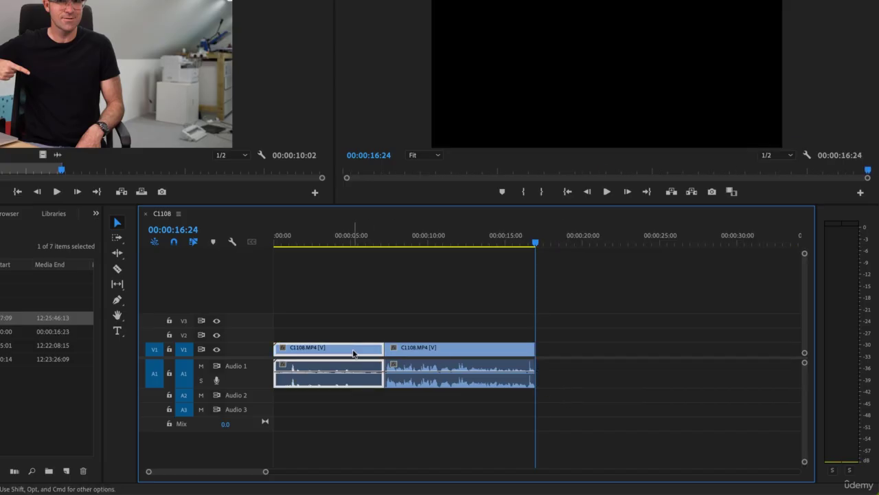
key(shift+Delete)
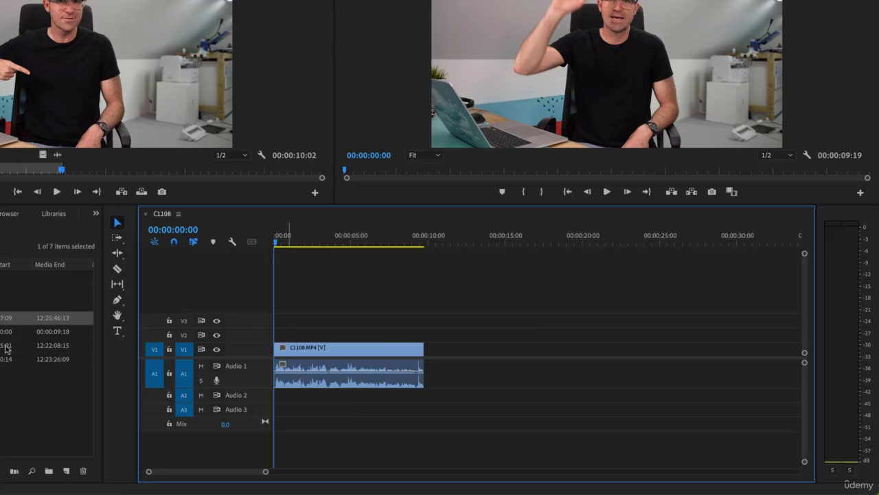
Place C1112.MP4 directly after C1108.MP4 and ripple trim the end of C1108.MP4 to the playhead at 00:00:09:08.
drag(48, 358, 431, 376)
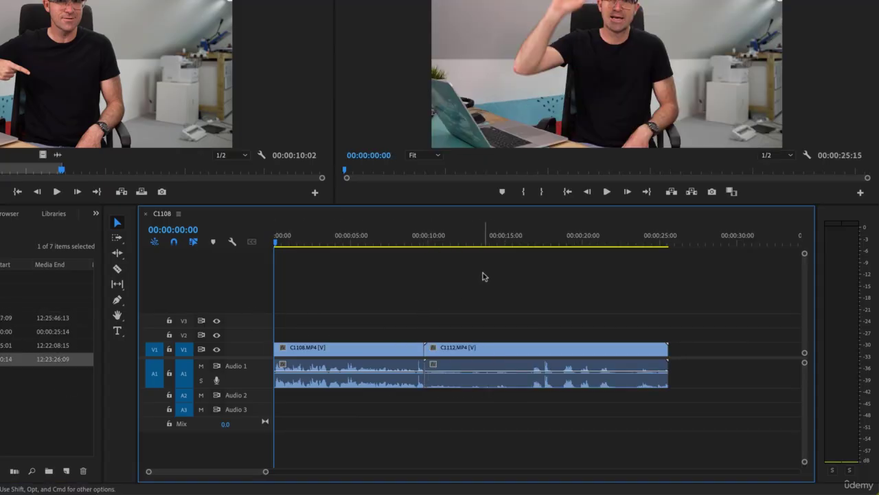
drag(485, 237, 543, 251)
drag(419, 246, 419, 245)
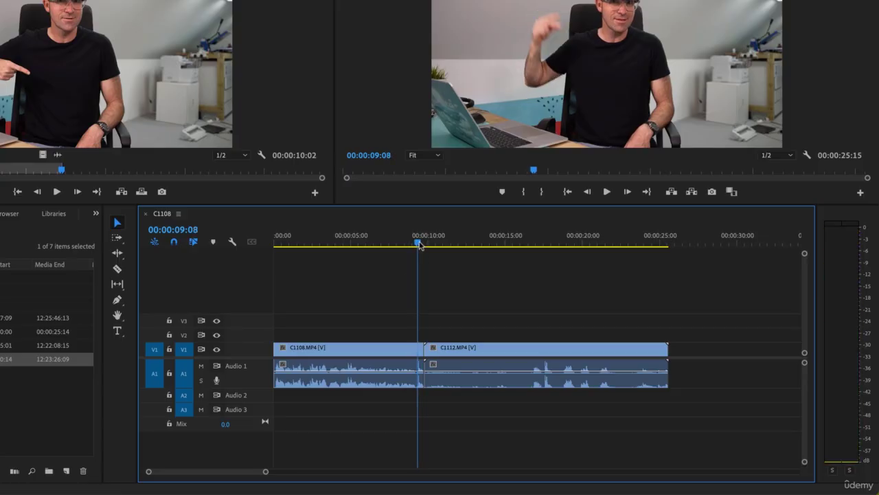
key(w)
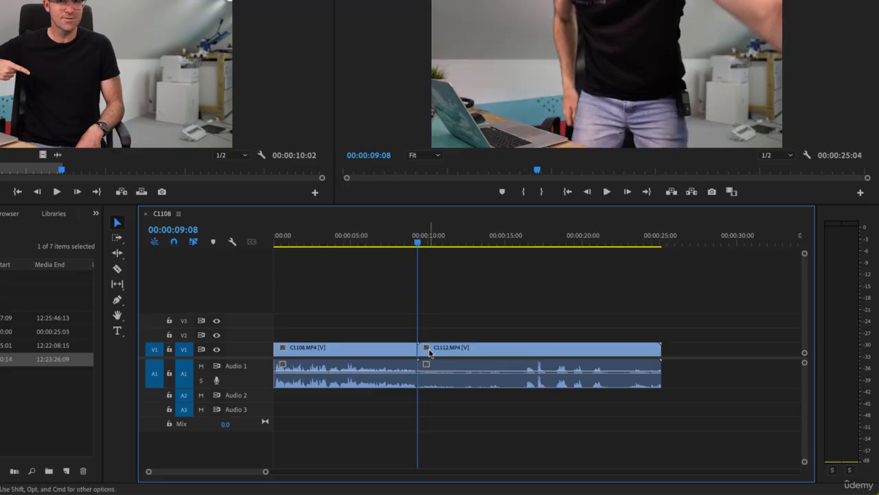
Ripple trim the start of C1112.MP4 to about 00:00:17:00, just before its first loud audio peak.
drag(423, 249, 537, 255)
key(q)
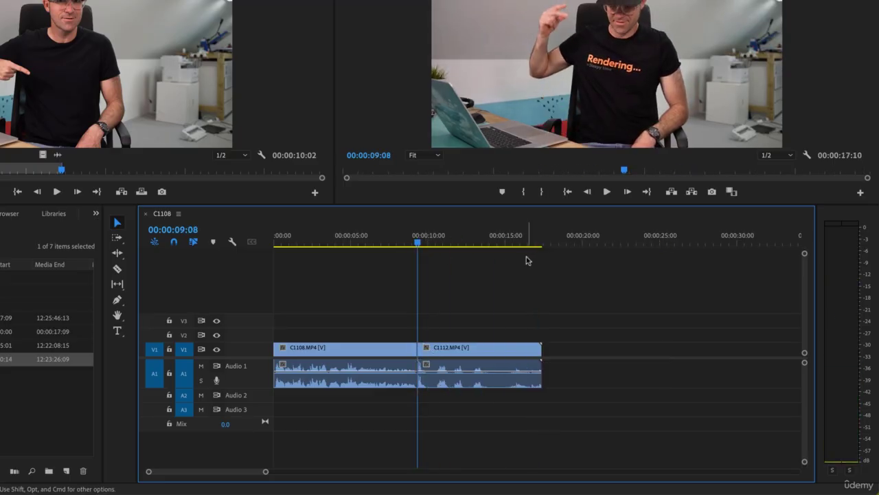
Set the playhead to 00:00:13:18, in the quiet part of the C1112.MP4 clip.
key(equal)
key(equal)
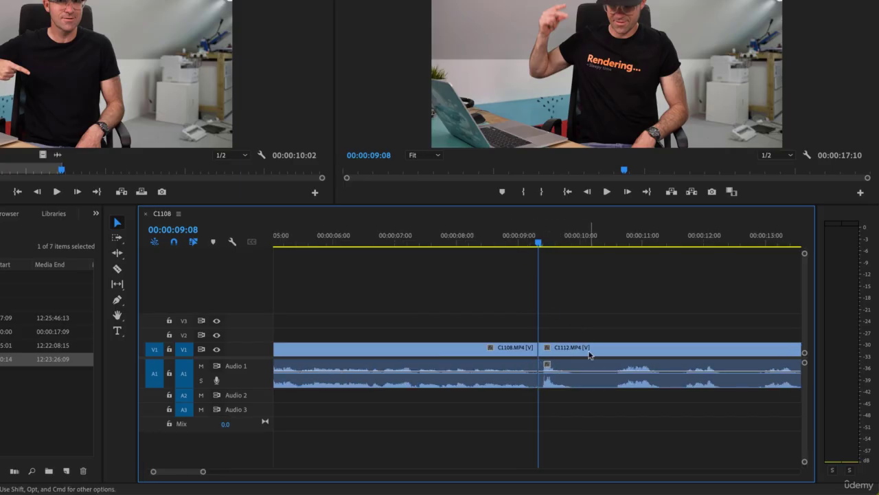
scroll(589, 375, down, 6)
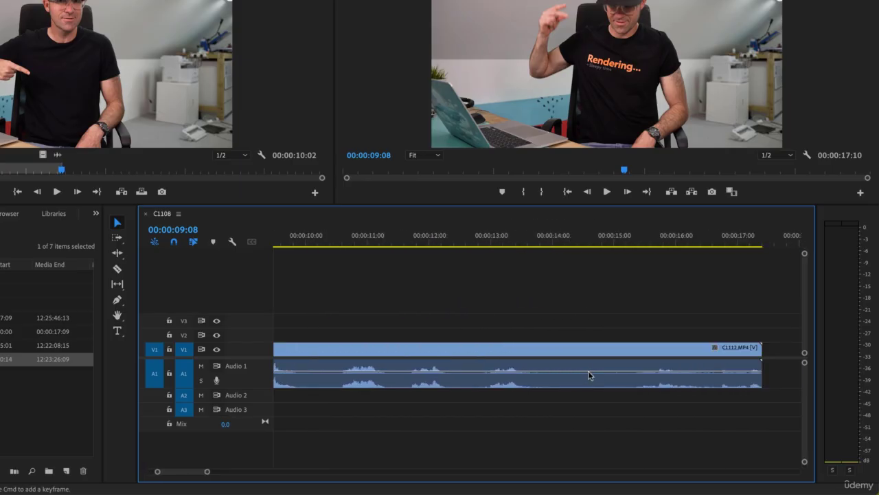
scroll(589, 375, down, 1)
drag(437, 240, 502, 246)
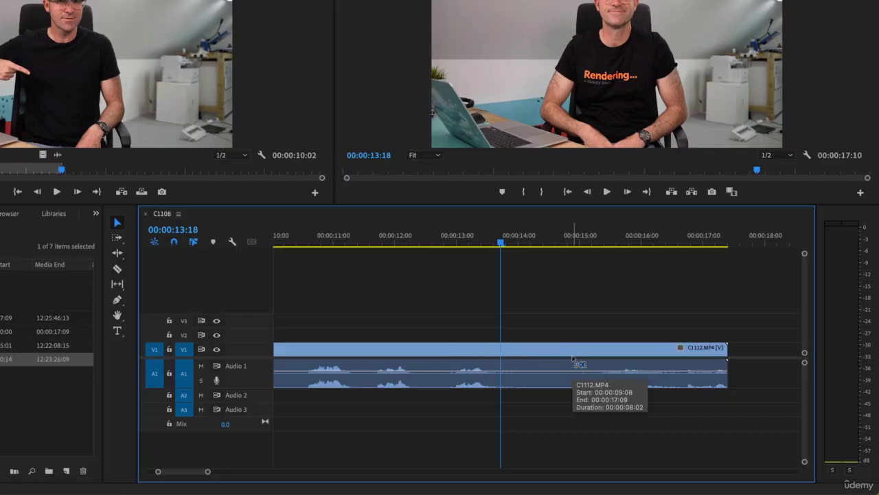
Increase the video tracks' height and place B-Roll C1122.MP4 on V2 above C1112.MP4, starting at about 00:00:12:12.
key(super+minus)
key(super+equal)
key(super+equal)
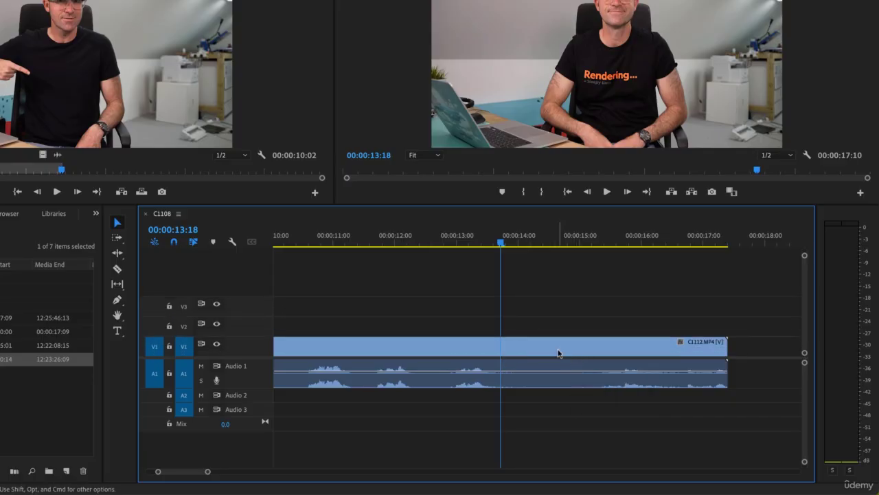
drag(14, 317, 423, 325)
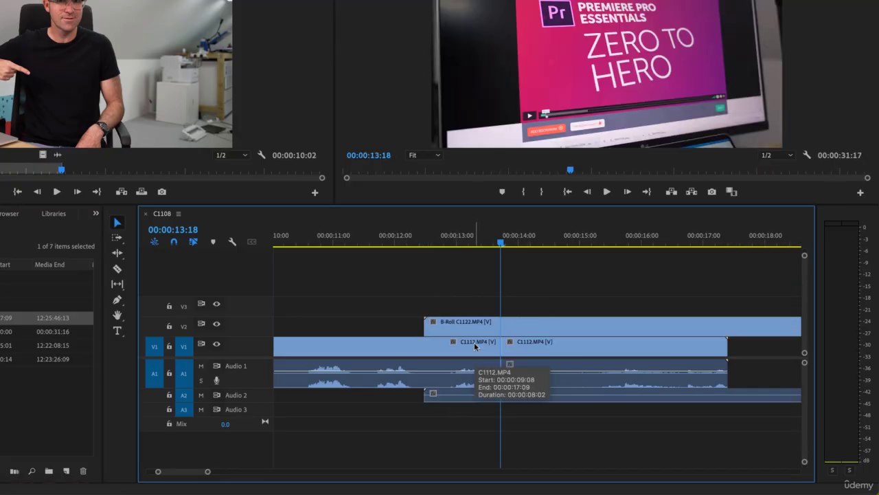
Split C1112.MP4 at 00:00:13:18, undo the split and turn off targeting for track V1.
key(super+k)
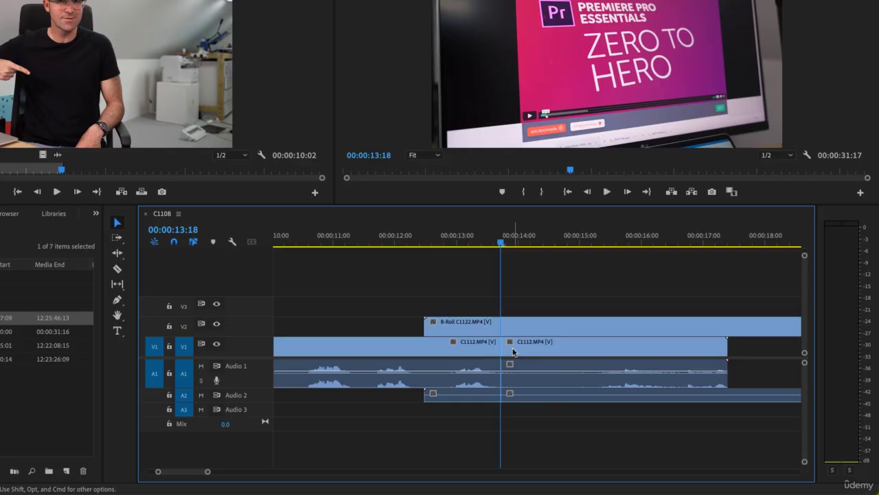
click(184, 348)
key(super+z)
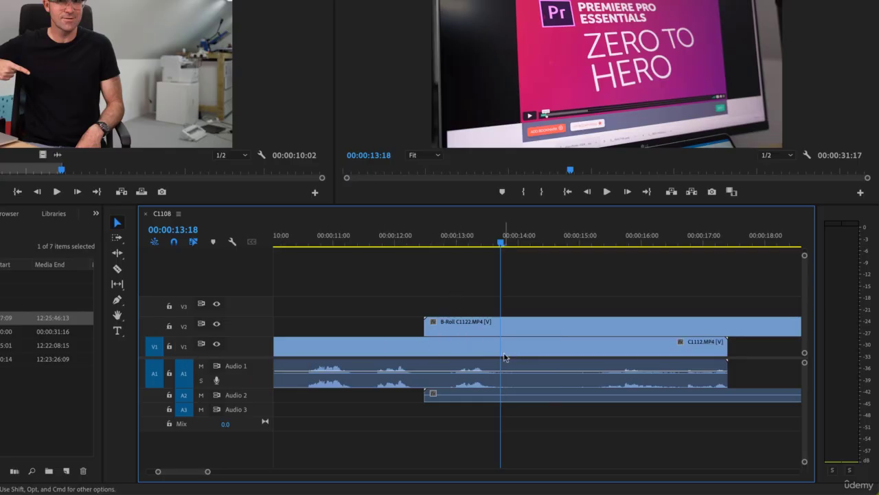
Split B-Roll C1122.MP4 on V2 and C1112.MP4 on V1 at 00:00:13:18 using track targeting, and undo both splits.
click(183, 331)
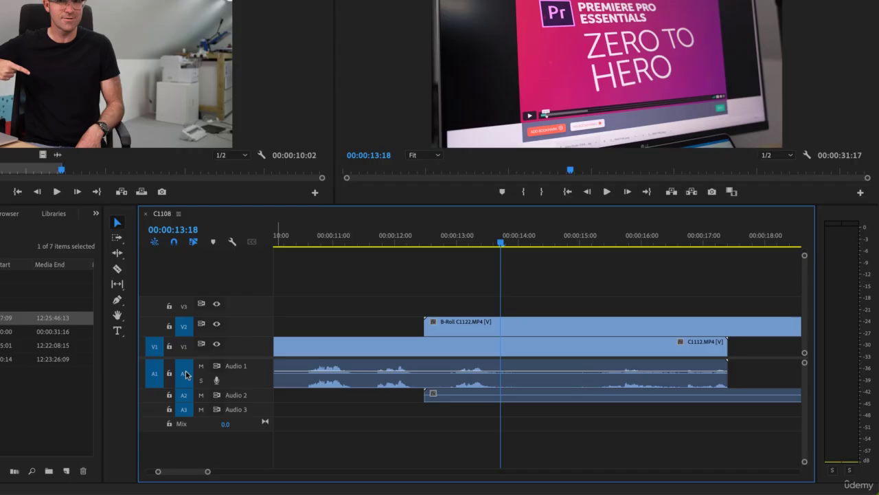
key(super+k)
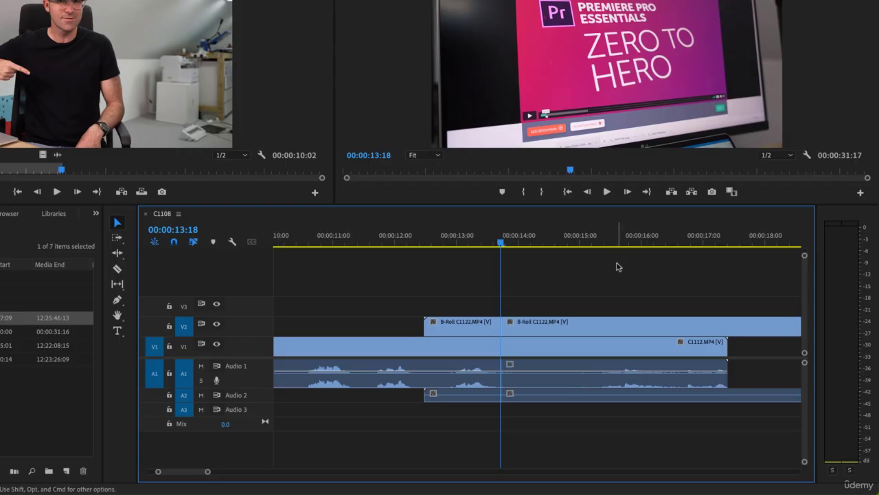
click(529, 347)
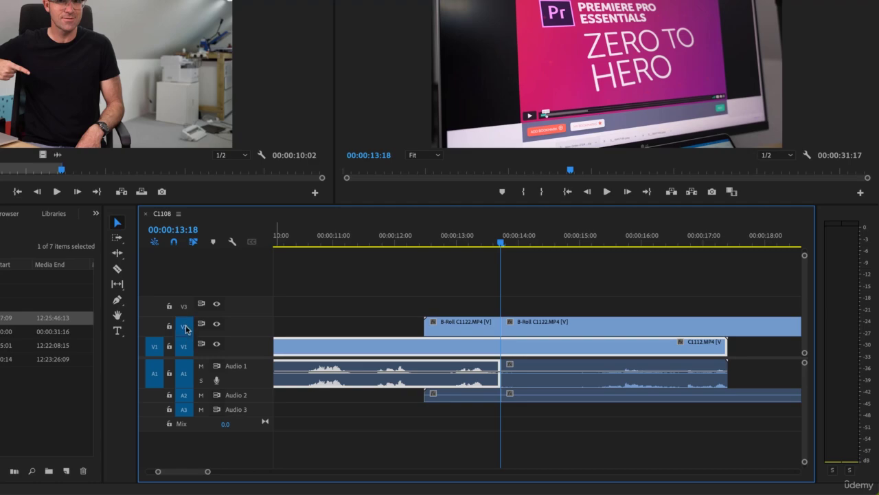
key(ctrl+k)
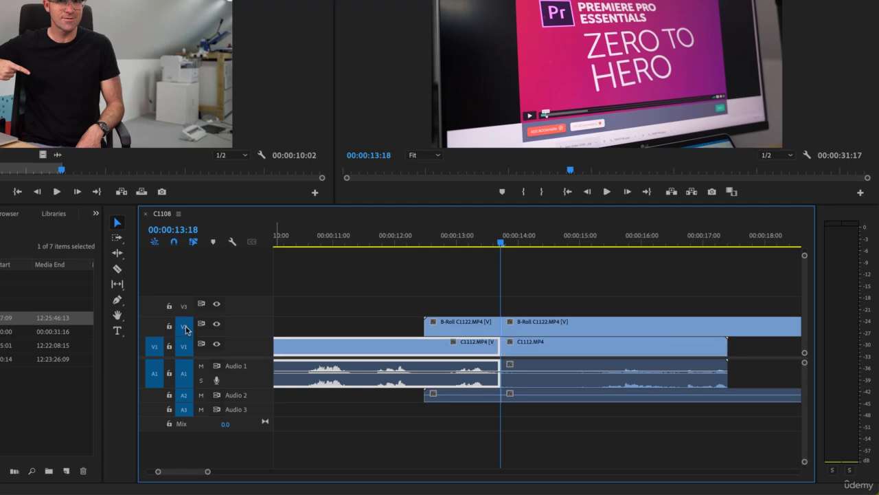
key(ctrl+z)
key(ctrl+z)
Split the clips on all tracks at 00:00:13:17 and delete every piece after the cut.
click(498, 245)
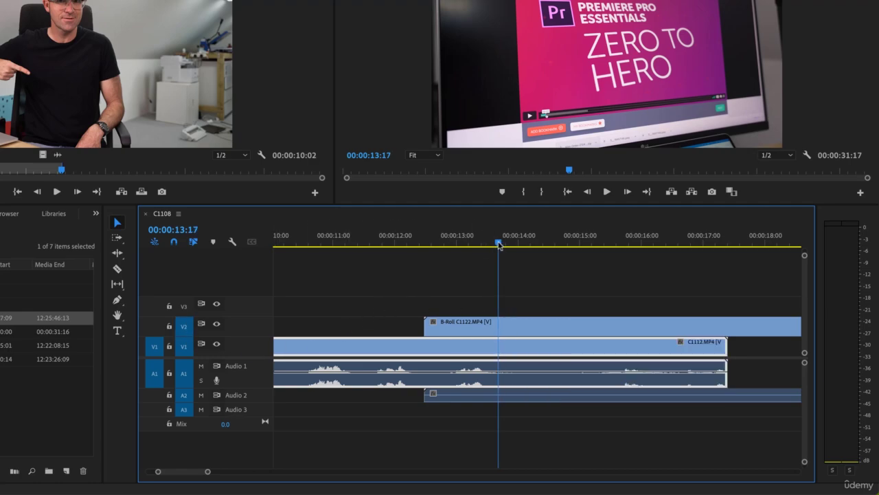
key(ctrl+shift+k)
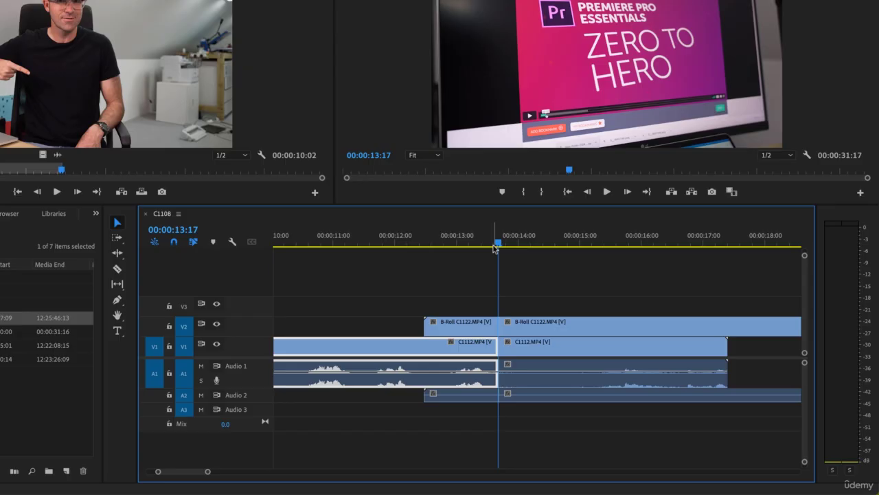
drag(525, 276, 556, 417)
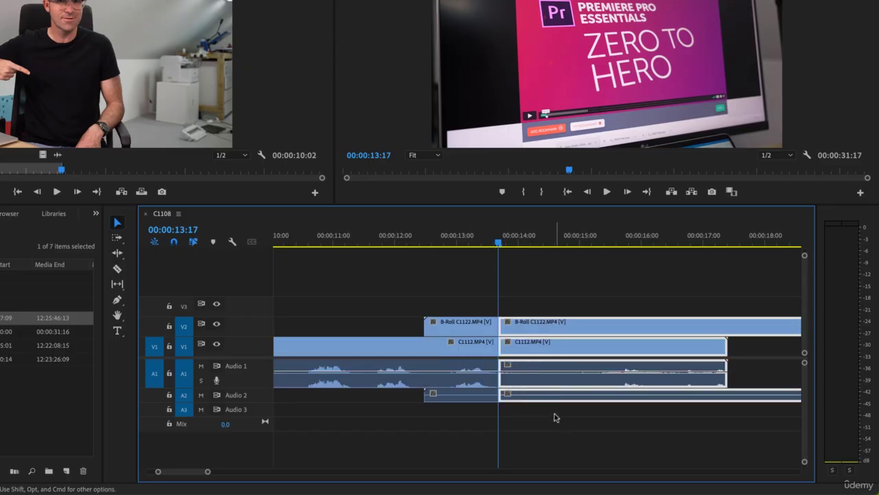
key(Delete)
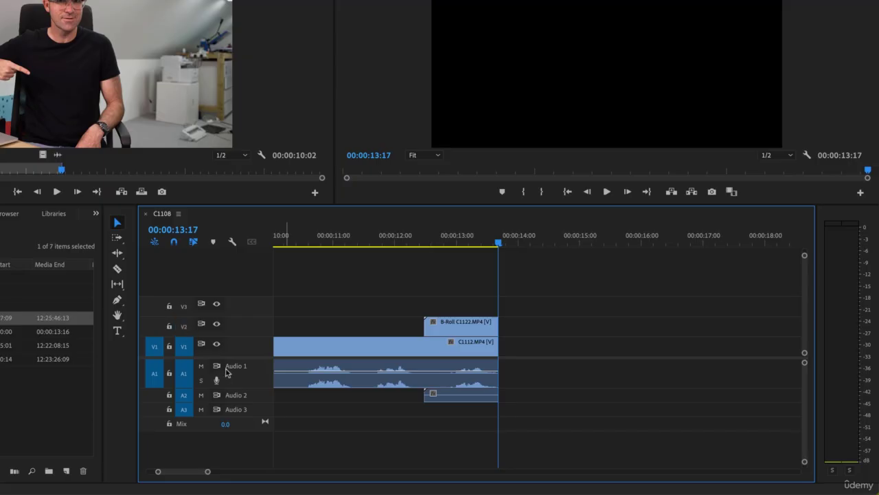
Split the B-Roll and C1112.MP4 clips on all tracks at 00:00:12:18.
click(488, 236)
drag(489, 236, 439, 251)
key(super+k)
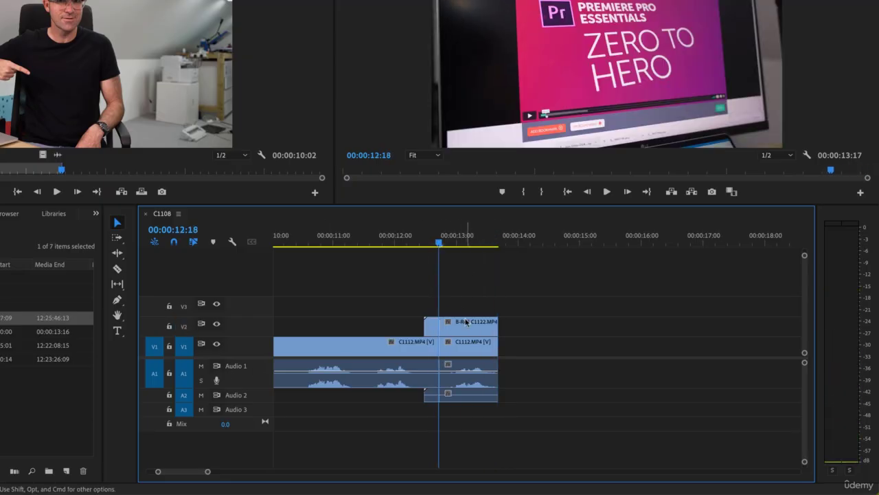
Delete all pieces after the 00:00:12:18 cut and undo the deletion.
drag(464, 303, 525, 410)
key(Delete)
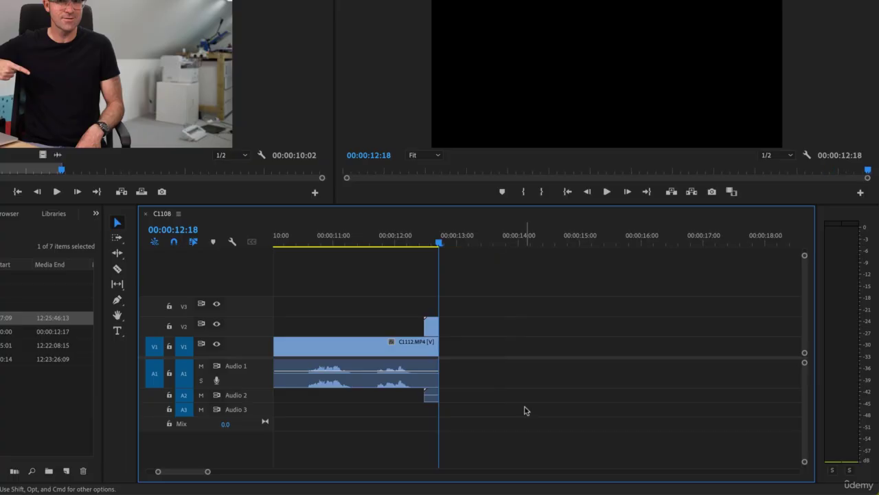
key(super+z)
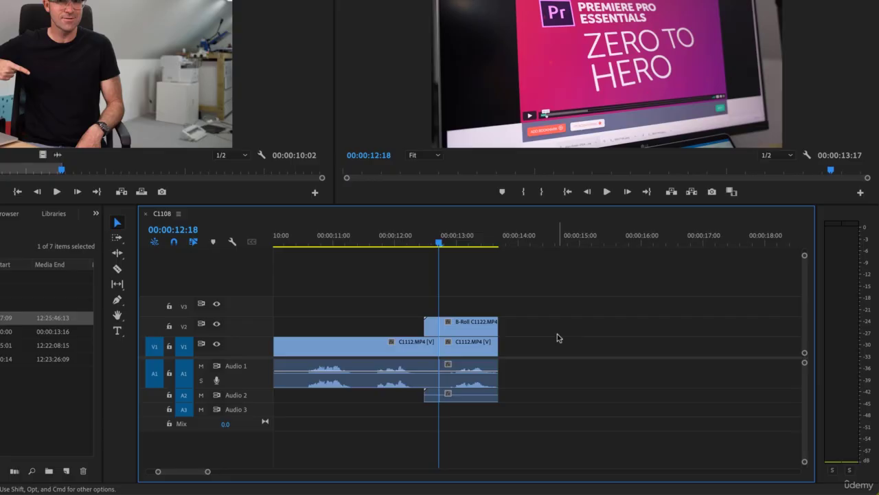
Play the sequence from the last cut to its end and return the playhead to 00:00:12:22.
key(space)
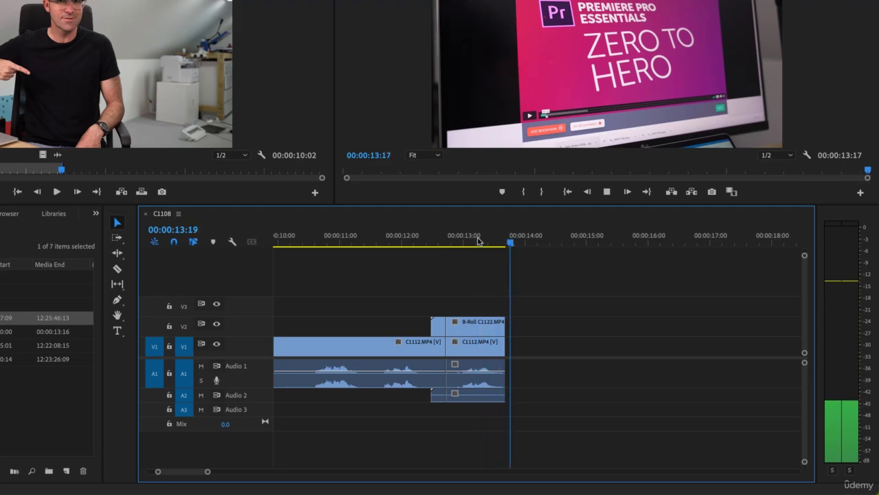
click(454, 240)
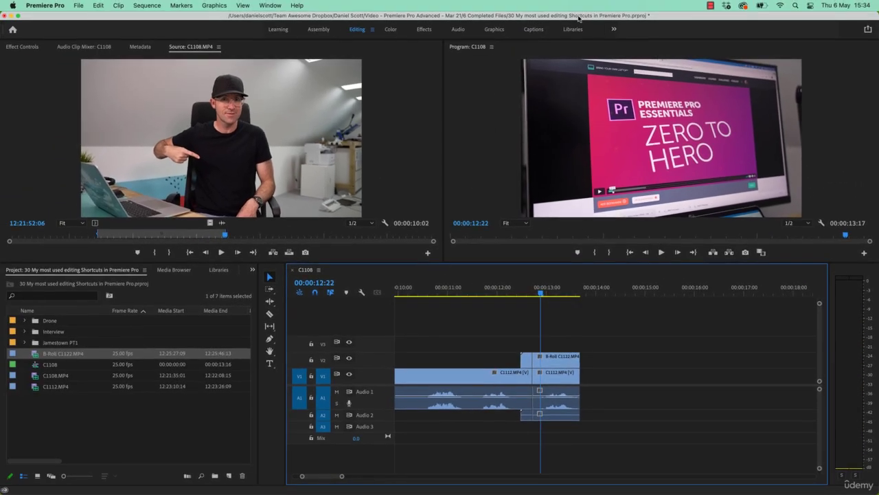